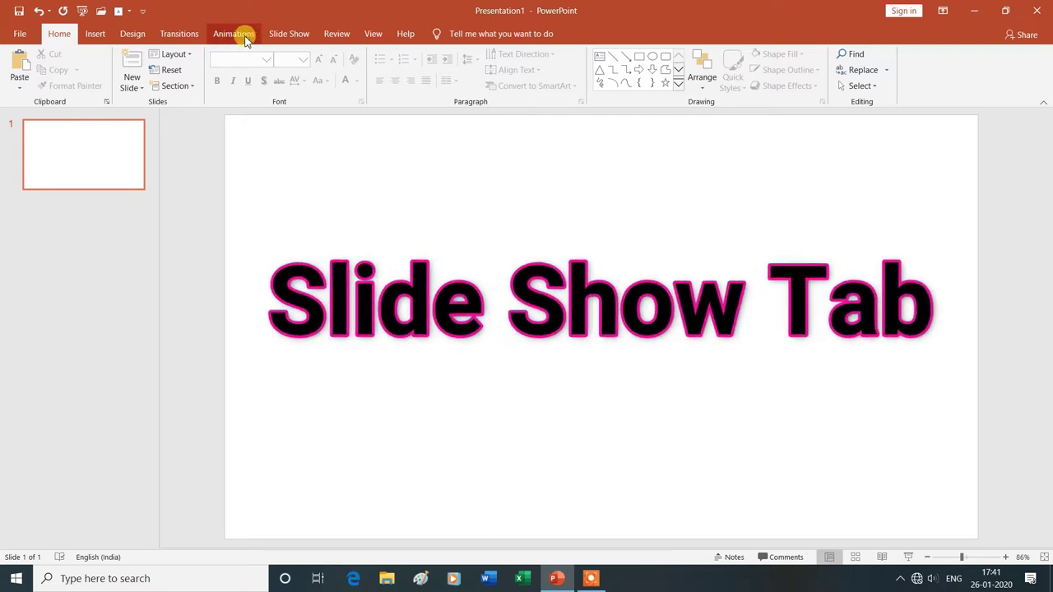
# Switch the blank presentation's ribbon to the Slide Show tab
pyautogui.click(293, 39)
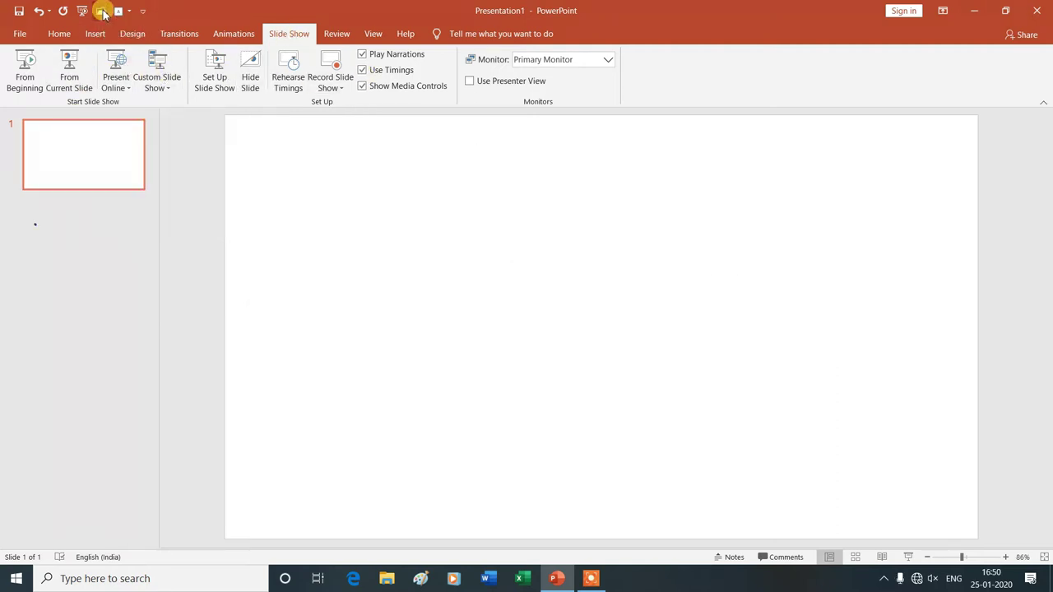
# Open the recent 'slide show' presentation and display its Slide Show options
pyautogui.click(102, 10)
pyautogui.click(461, 197)
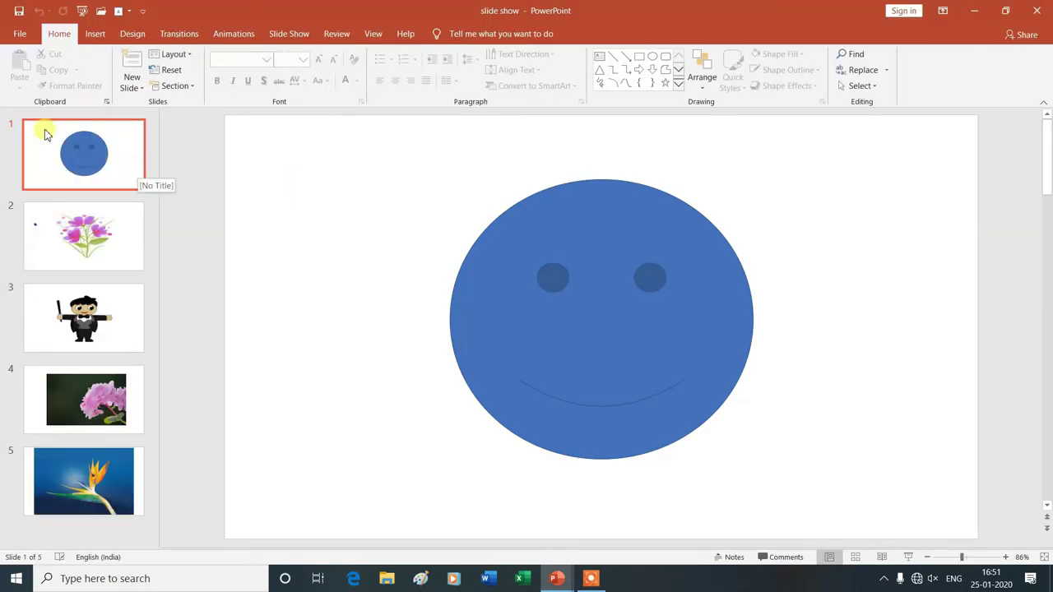
pyautogui.click(287, 37)
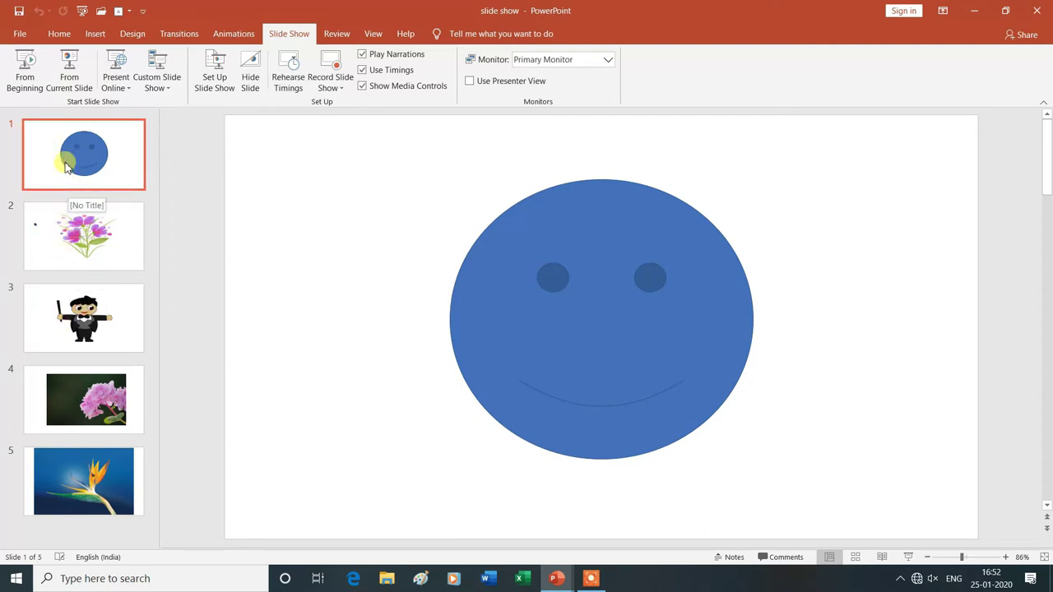
# Run the show from the beginning through all five slides, then exit the end screen
pyautogui.click(25, 81)
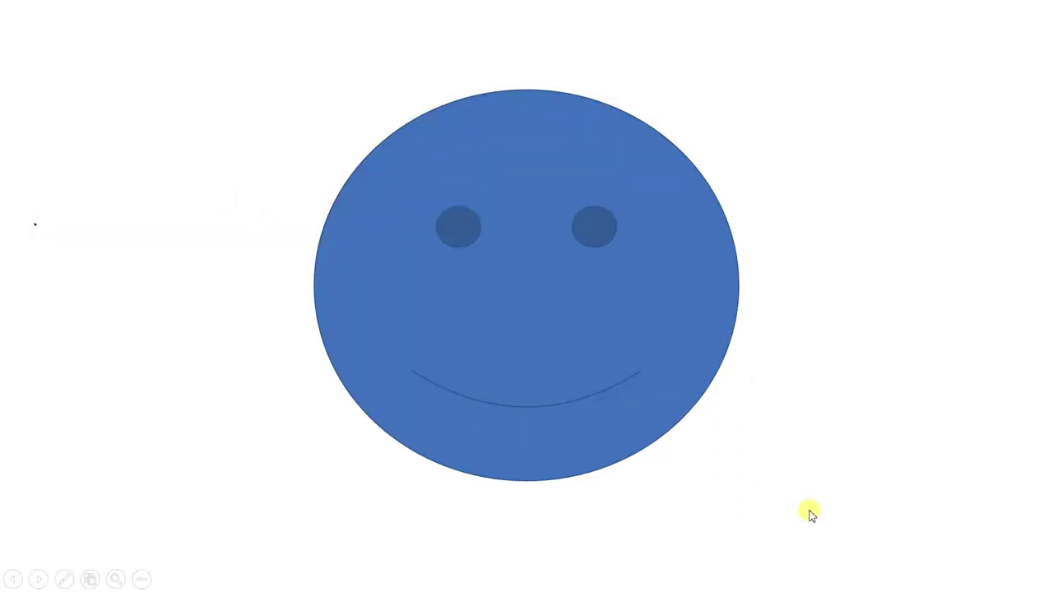
pyautogui.click(823, 490)
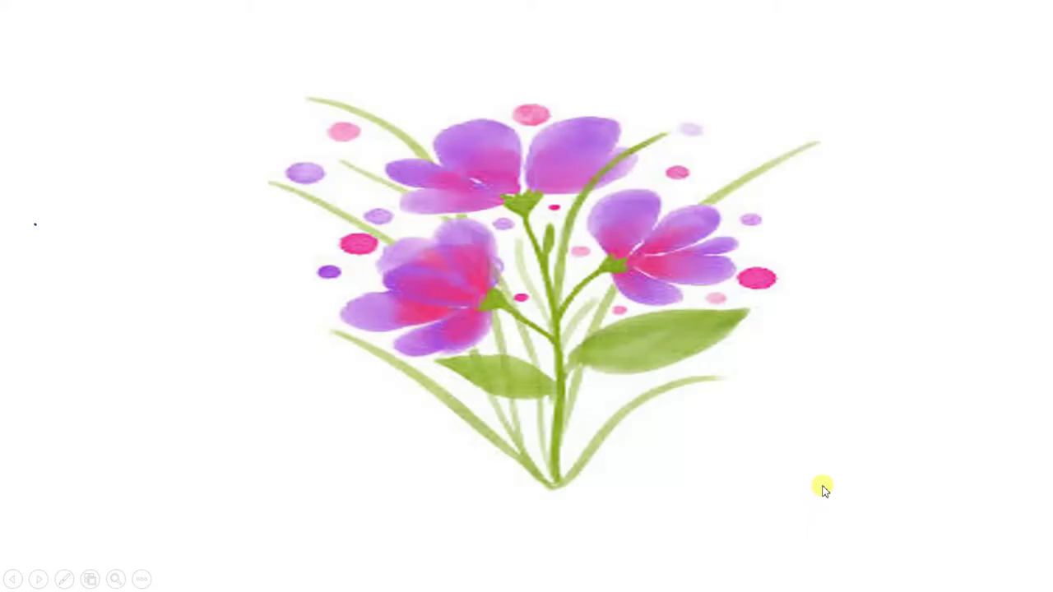
pyautogui.click(823, 489)
pyautogui.click(823, 489)
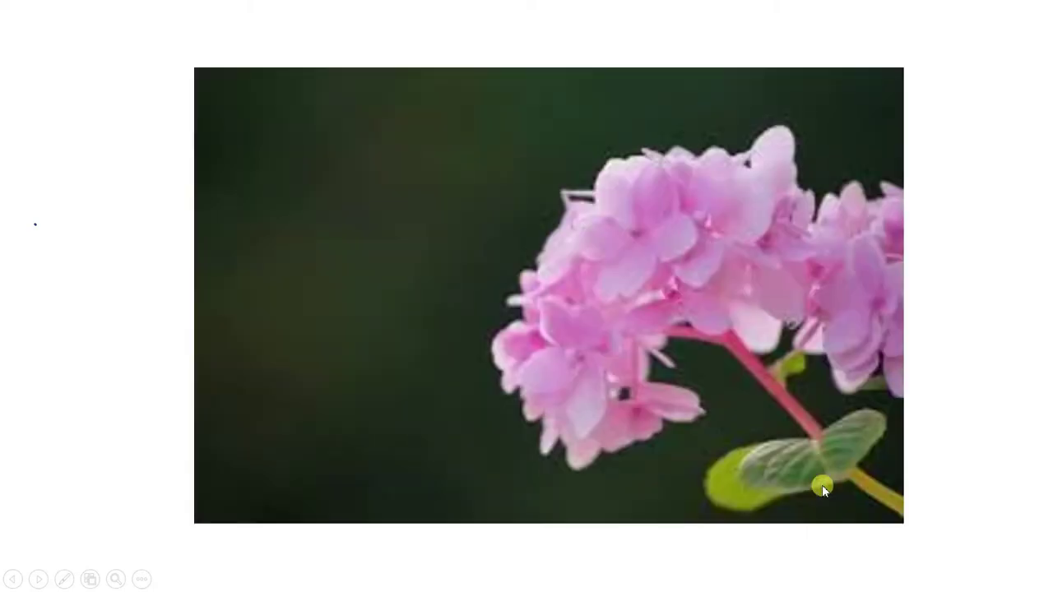
pyautogui.click(823, 489)
pyautogui.click(823, 489)
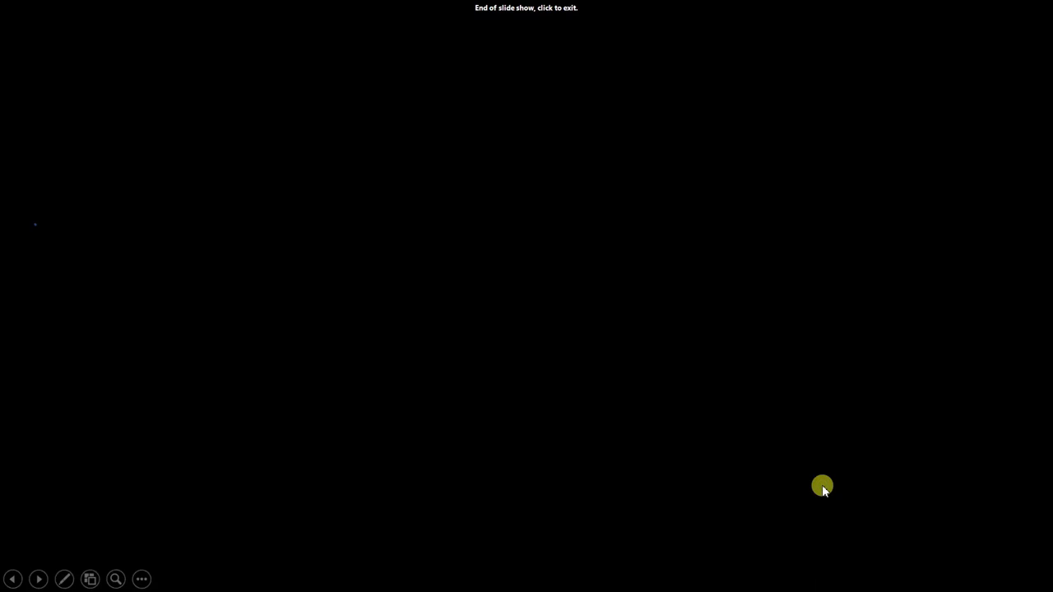
pyautogui.click(345, 401)
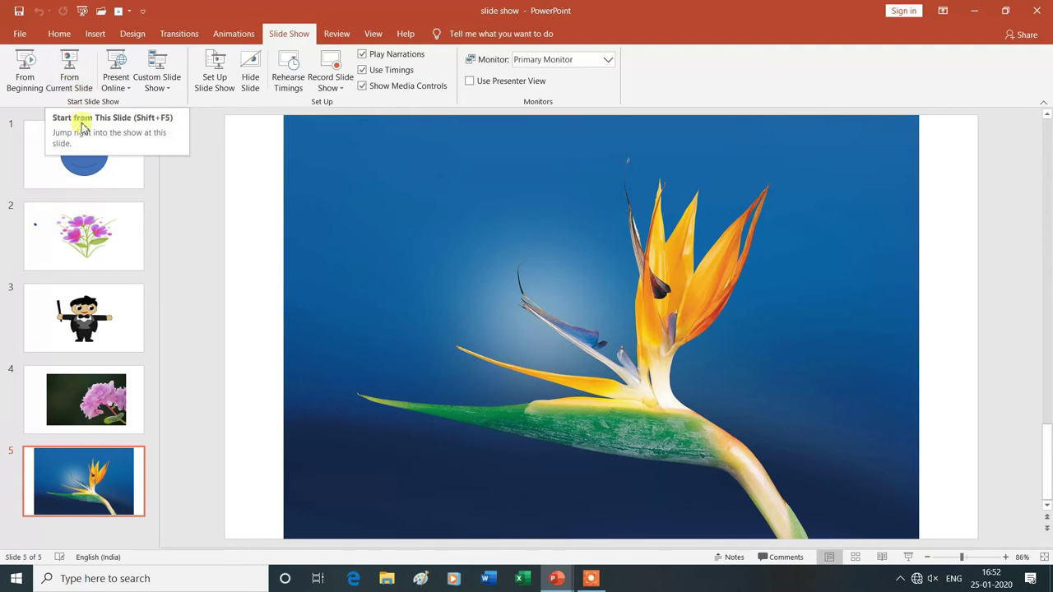
# Select slide 3, the magician cartoon, in the slide pane
pyautogui.click(72, 315)
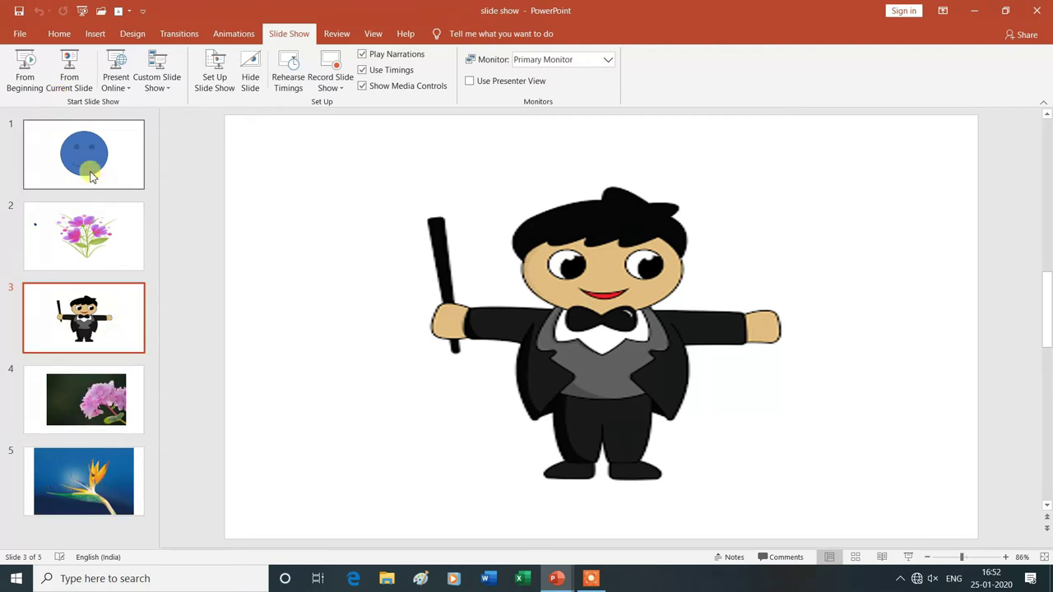
# Play the show from slide 3 through slide 5, then end it with Esc
pyautogui.click(70, 70)
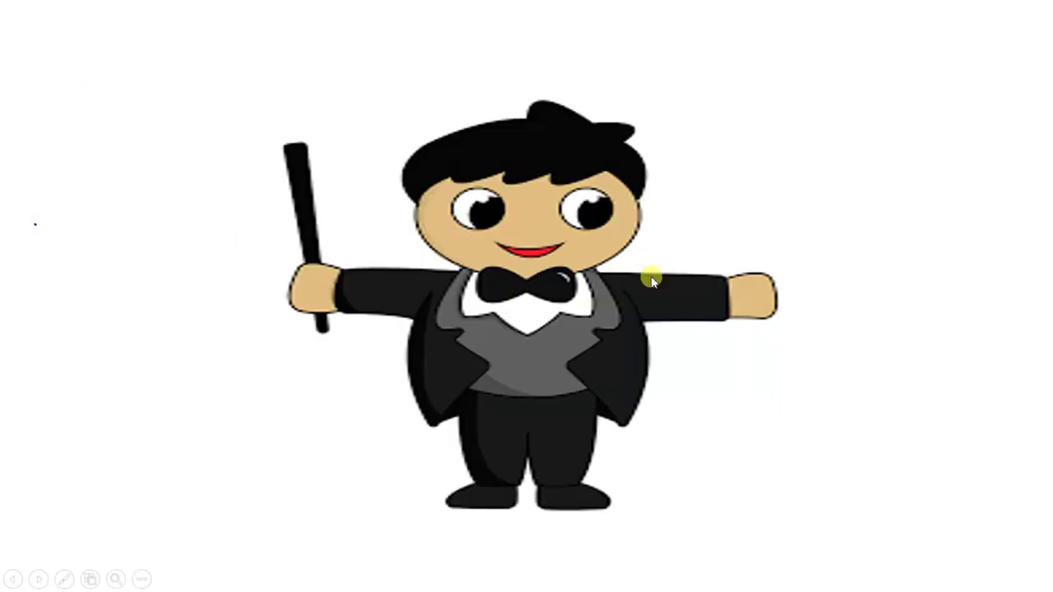
pyautogui.click(747, 380)
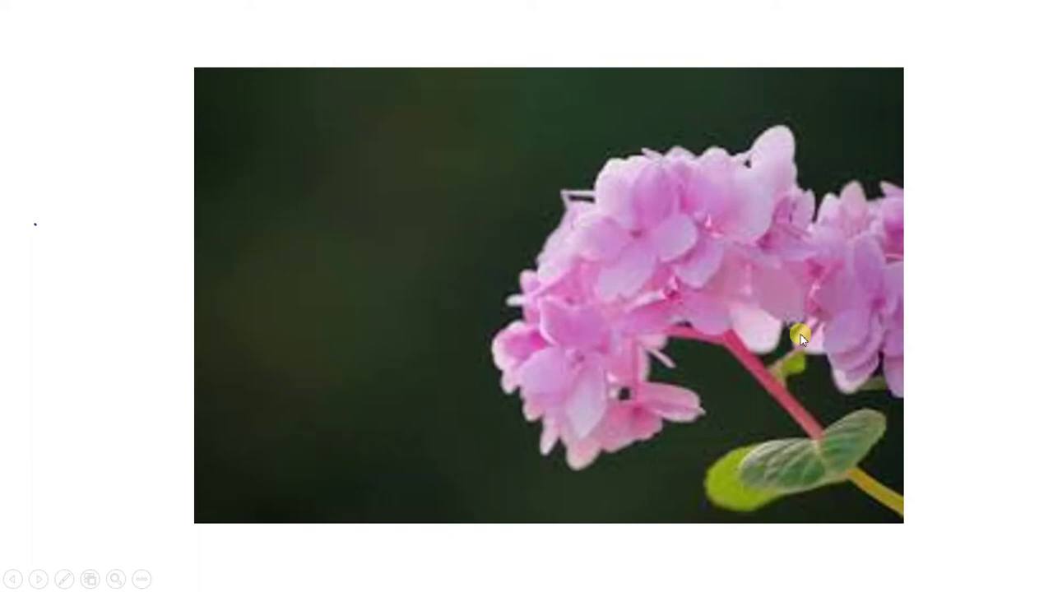
pyautogui.click(800, 337)
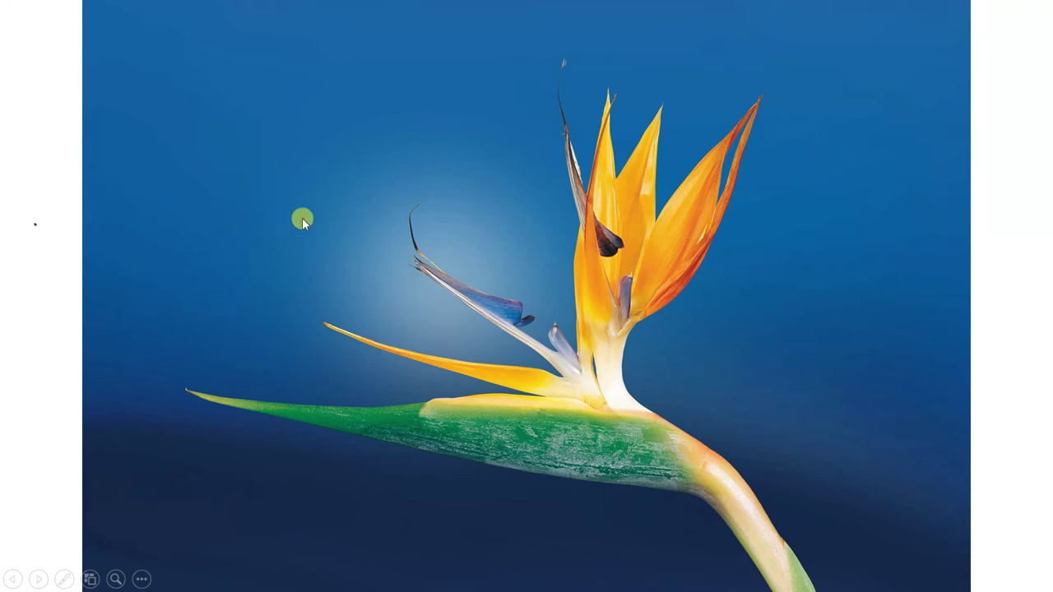
pyautogui.press('Escape')
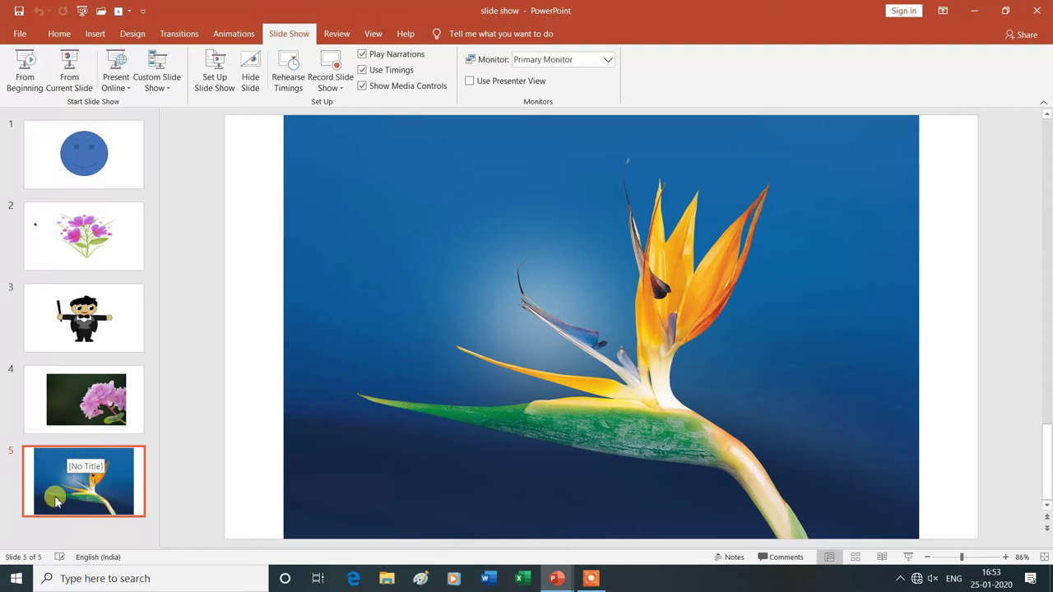
pyautogui.click(170, 93)
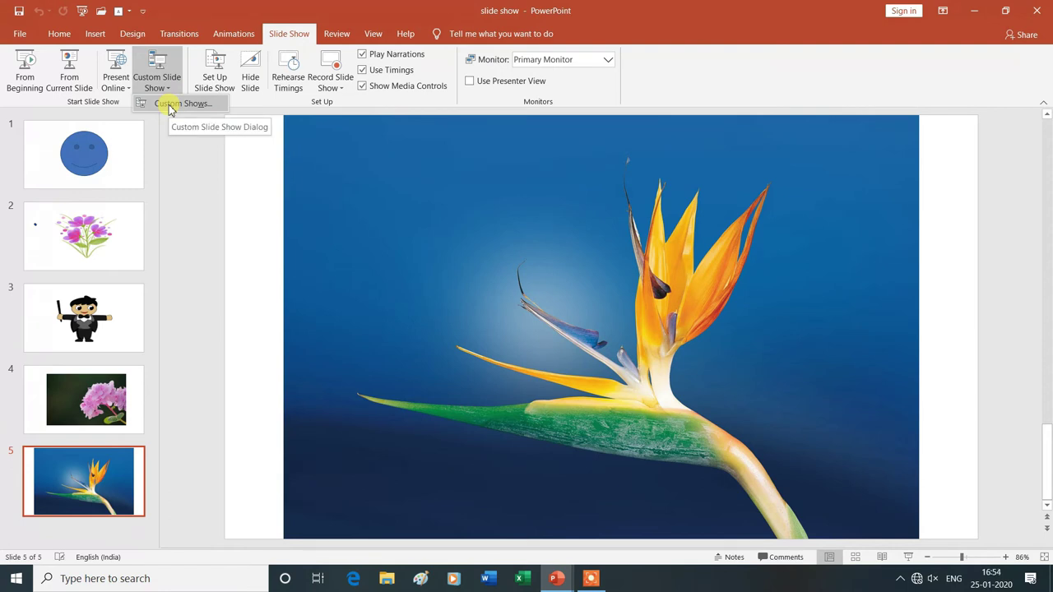
# Start a new custom show from Custom Shows and tick Slide 1 for inclusion
pyautogui.click(171, 104)
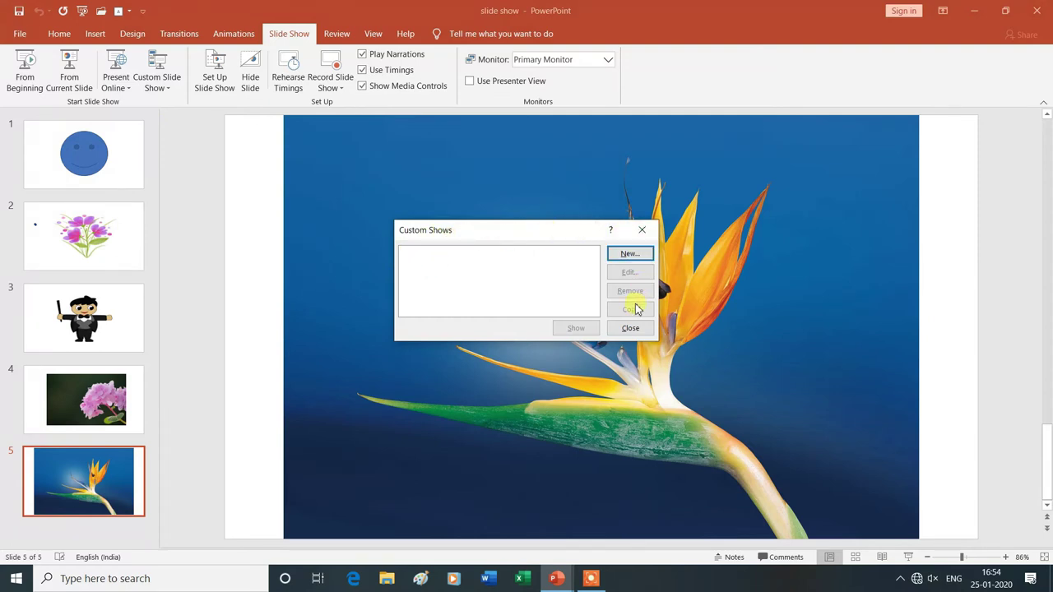
pyautogui.click(634, 255)
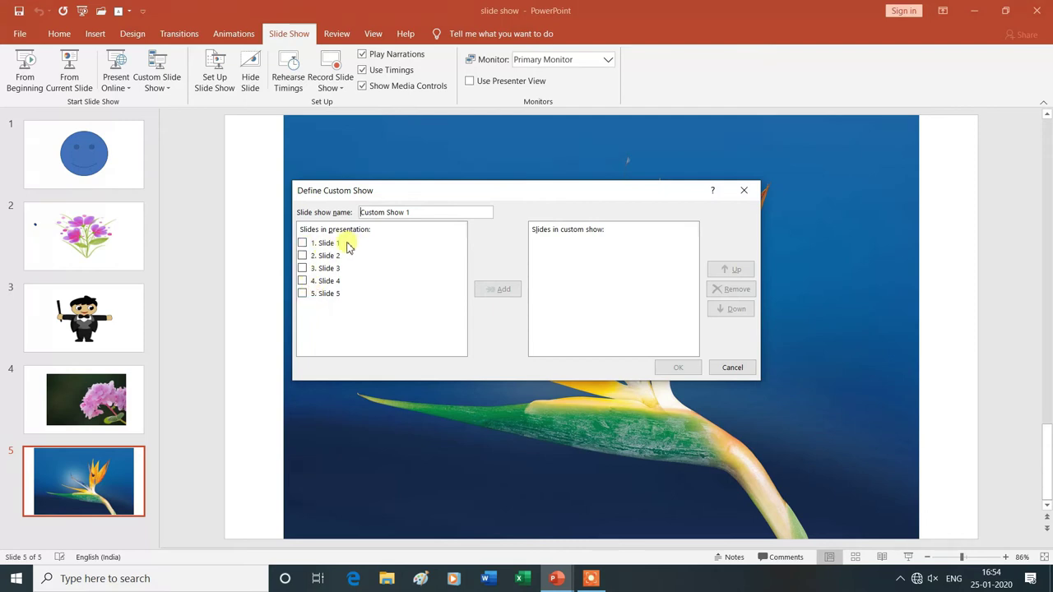
pyautogui.click(302, 244)
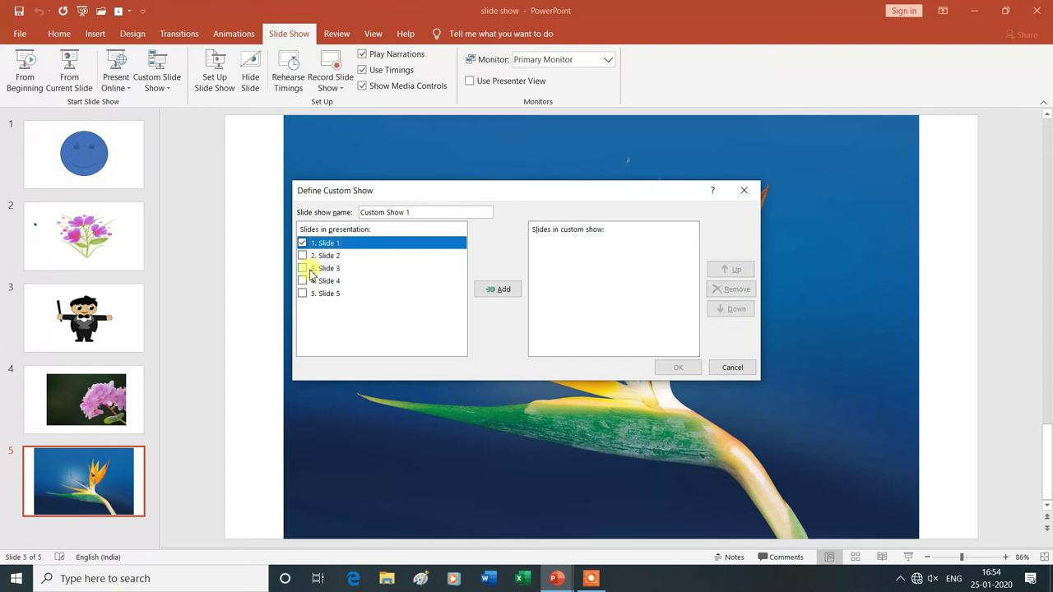
# Tick slides 1, 3 and 5 and add them to the custom show
pyautogui.click(301, 268)
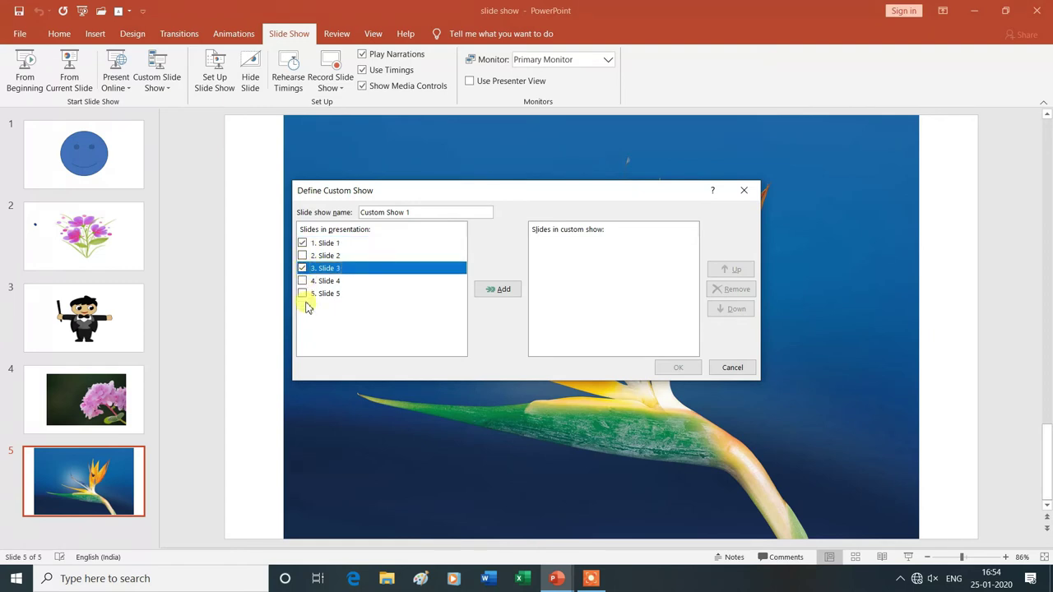
pyautogui.click(301, 294)
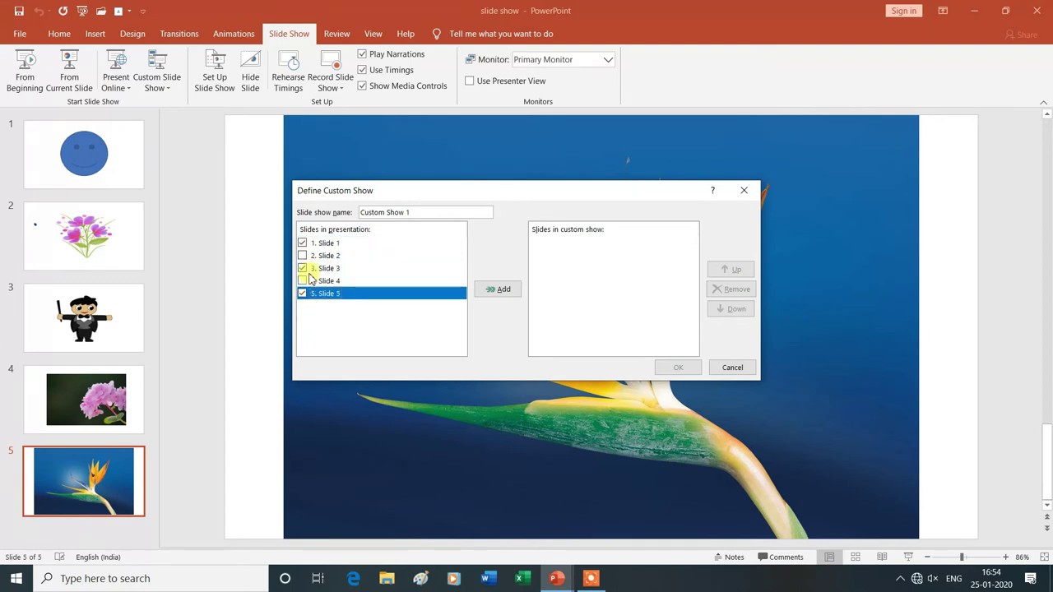
pyautogui.click(303, 244)
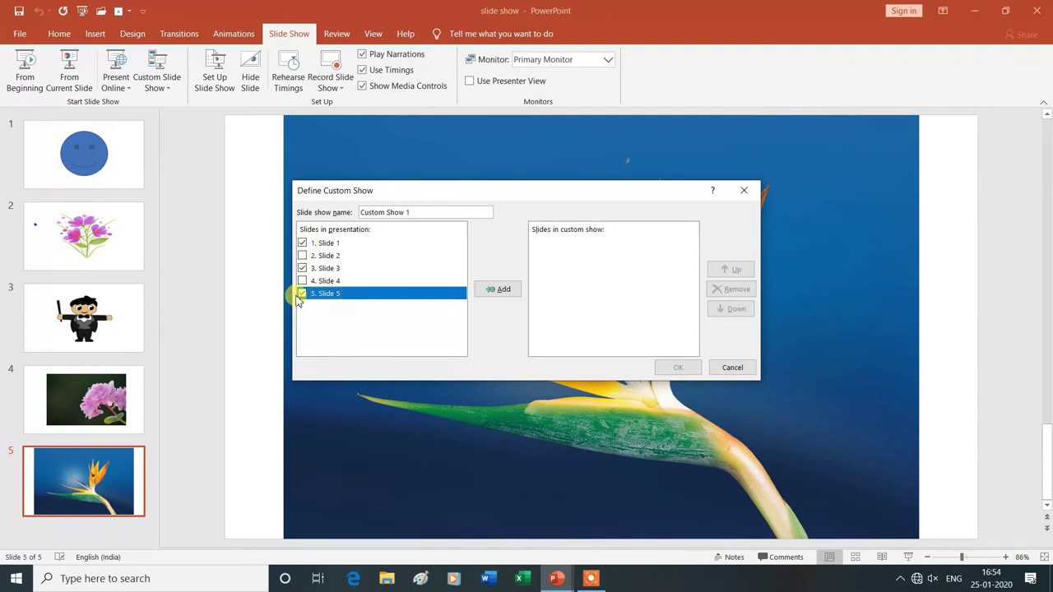
pyautogui.click(303, 243)
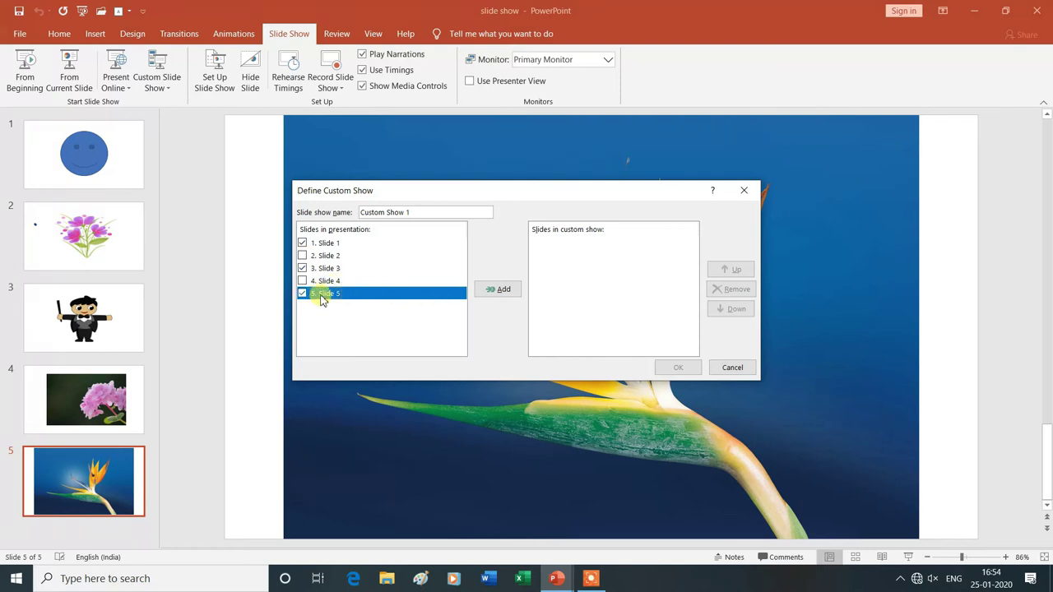
pyautogui.click(504, 291)
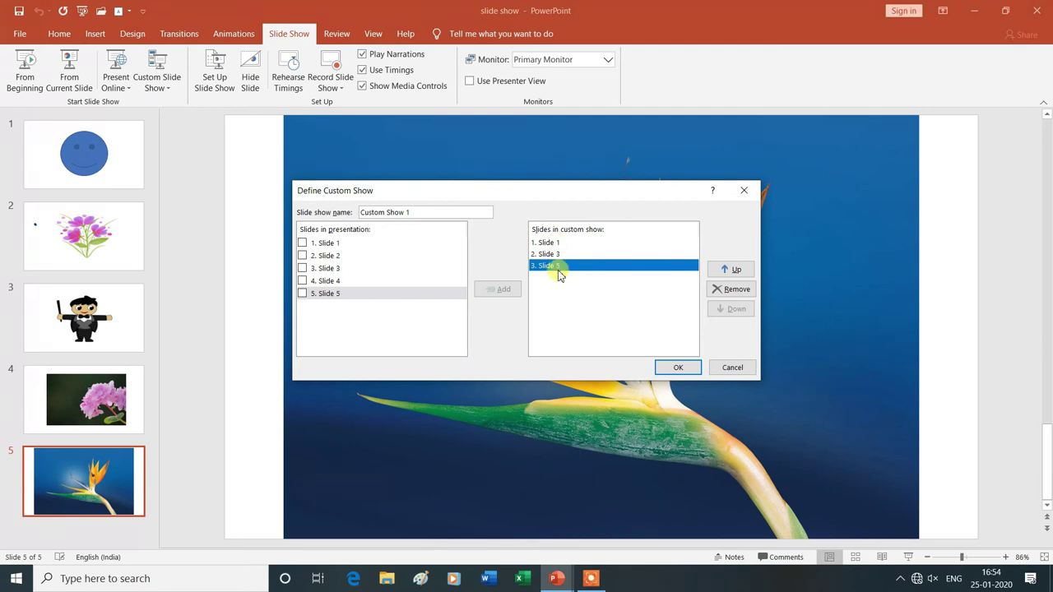
# Rename the custom show from 'Custom Show 1' to 'nm'
pyautogui.click(422, 212)
pyautogui.hotkey('ctrl', 'a')
pyautogui.write('n')
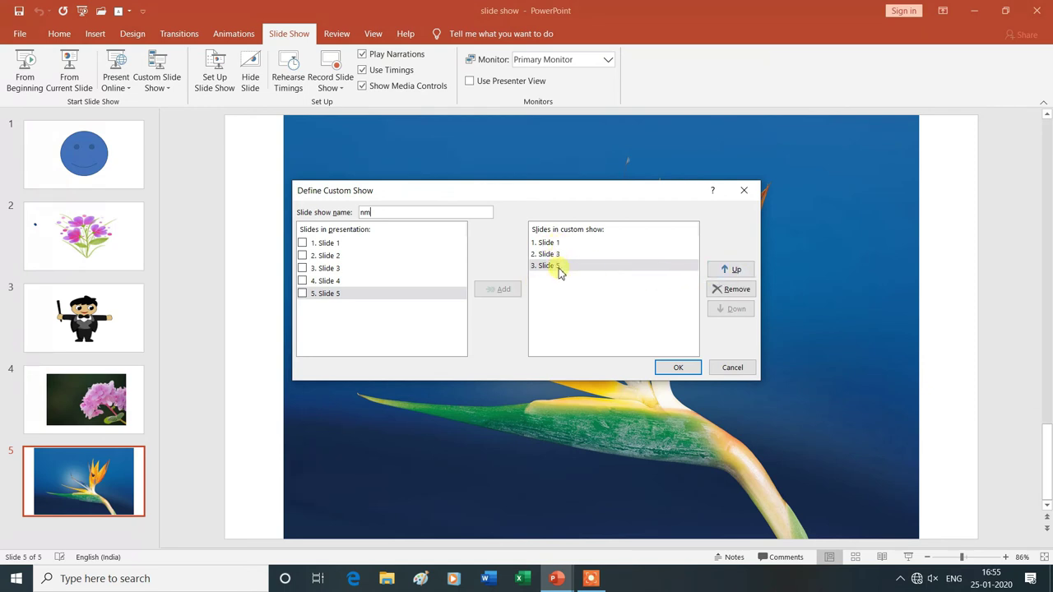
# Move Slide 5 to the top and back to last, keeping order 1, 3, 5, then save
pyautogui.click(736, 271)
pyautogui.click(736, 271)
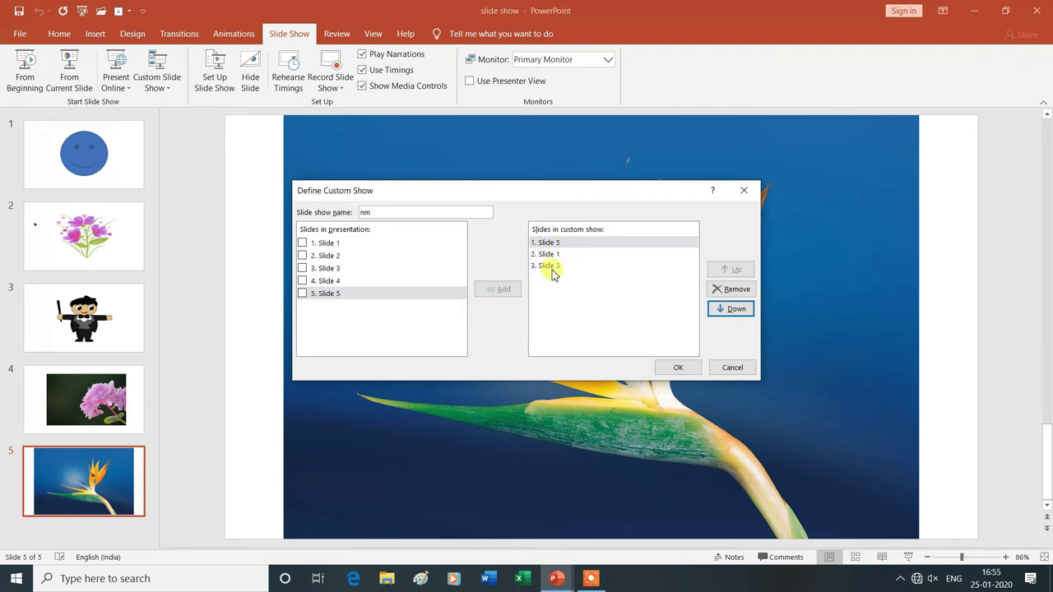
pyautogui.click(735, 313)
pyautogui.click(735, 312)
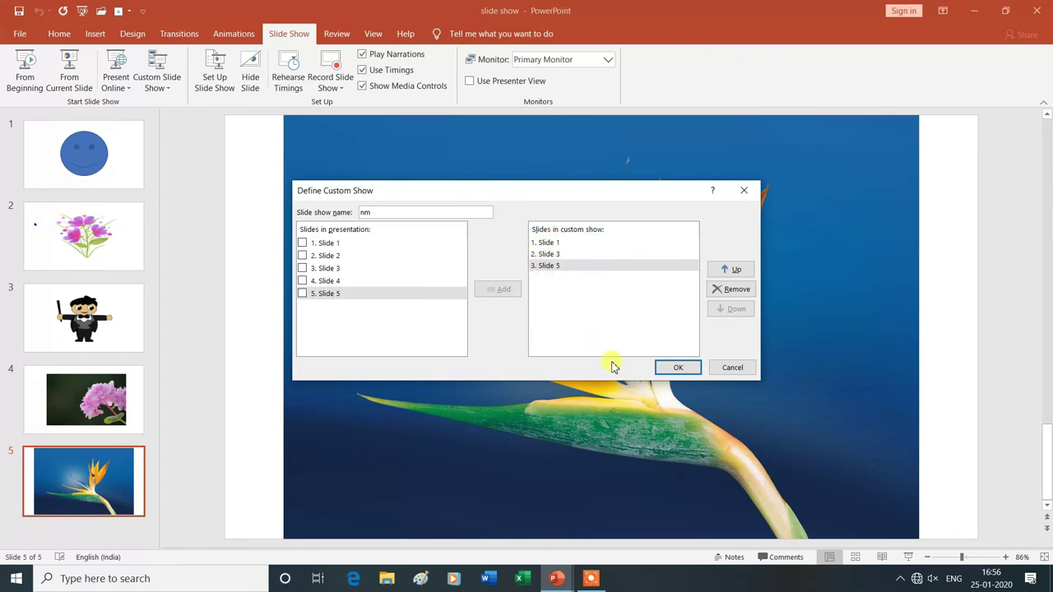
pyautogui.click(678, 369)
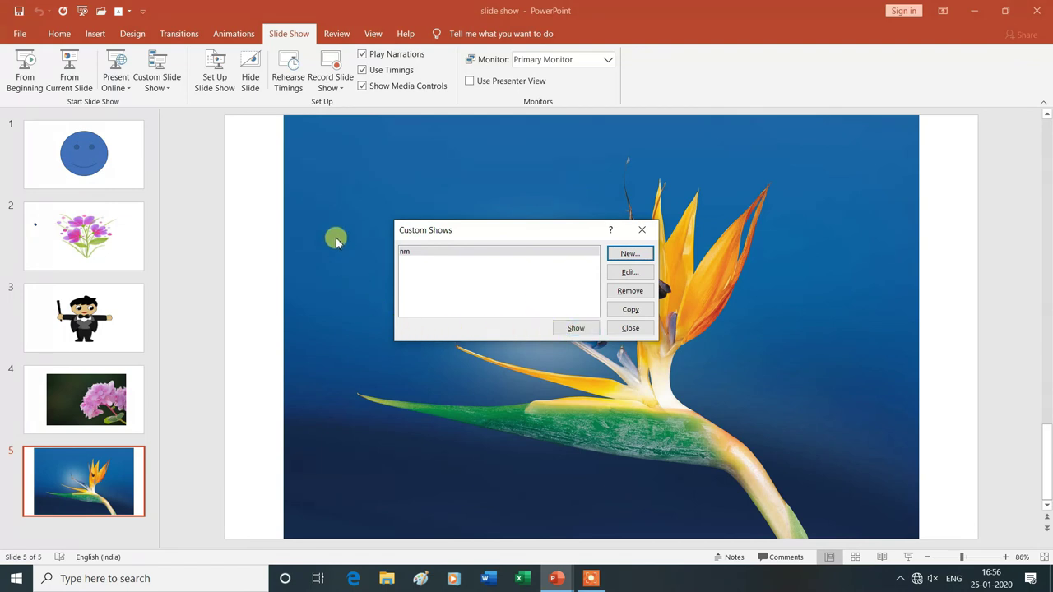
# Select the nm custom show in the list and play it
pyautogui.click(411, 251)
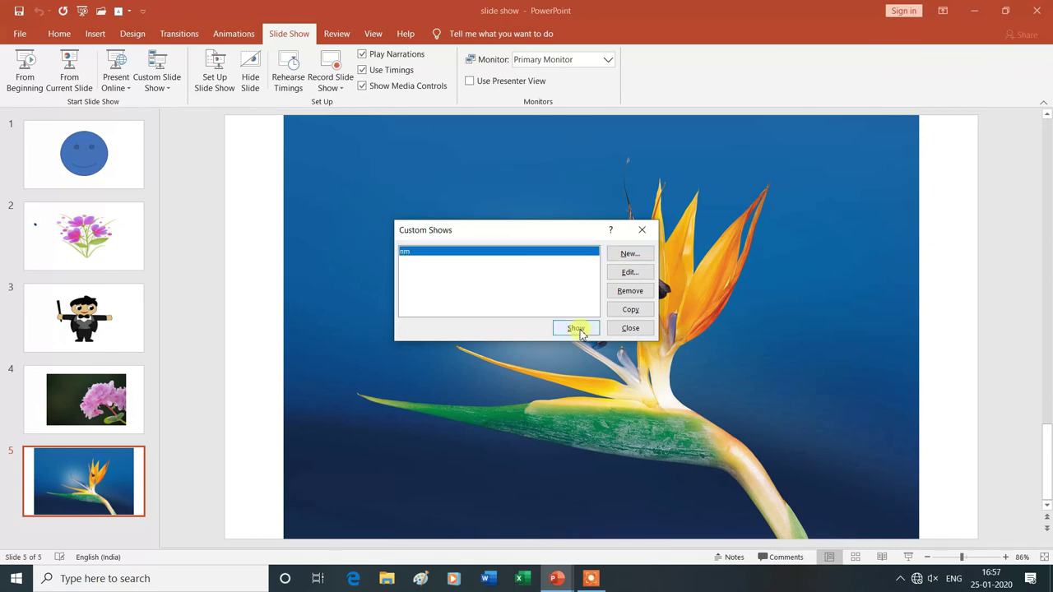
pyautogui.click(575, 329)
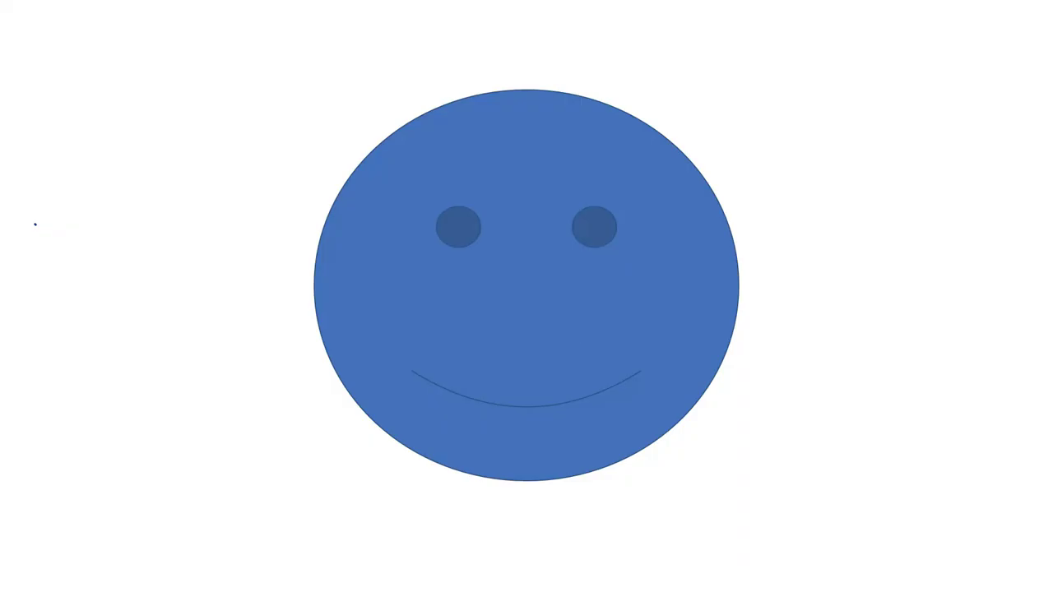
# Advance through the nm show's slides 1, 3 and 5 and exit the end screen
pyautogui.click(810, 330)
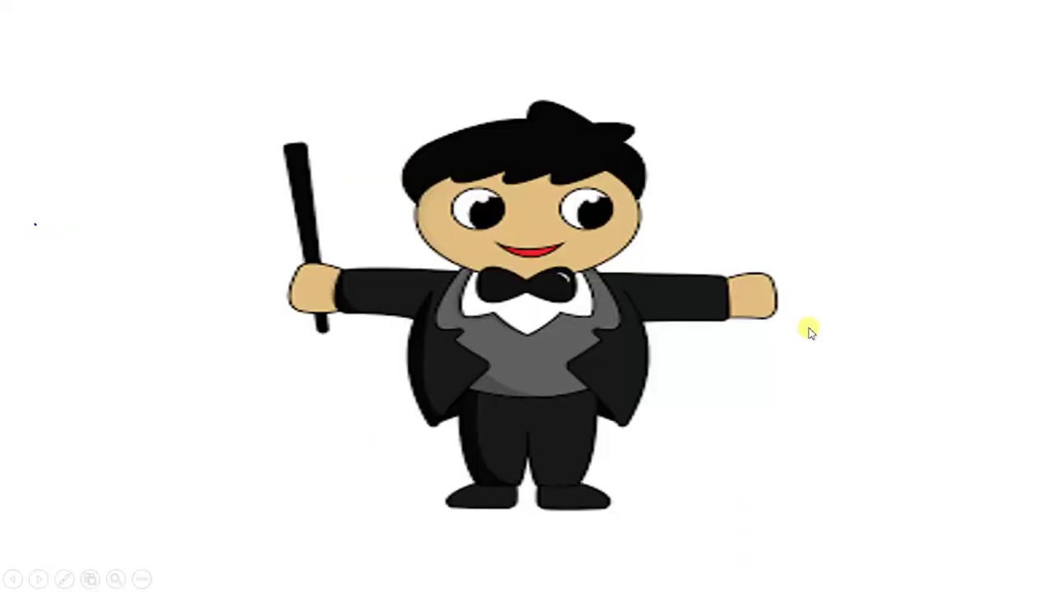
pyautogui.click(811, 330)
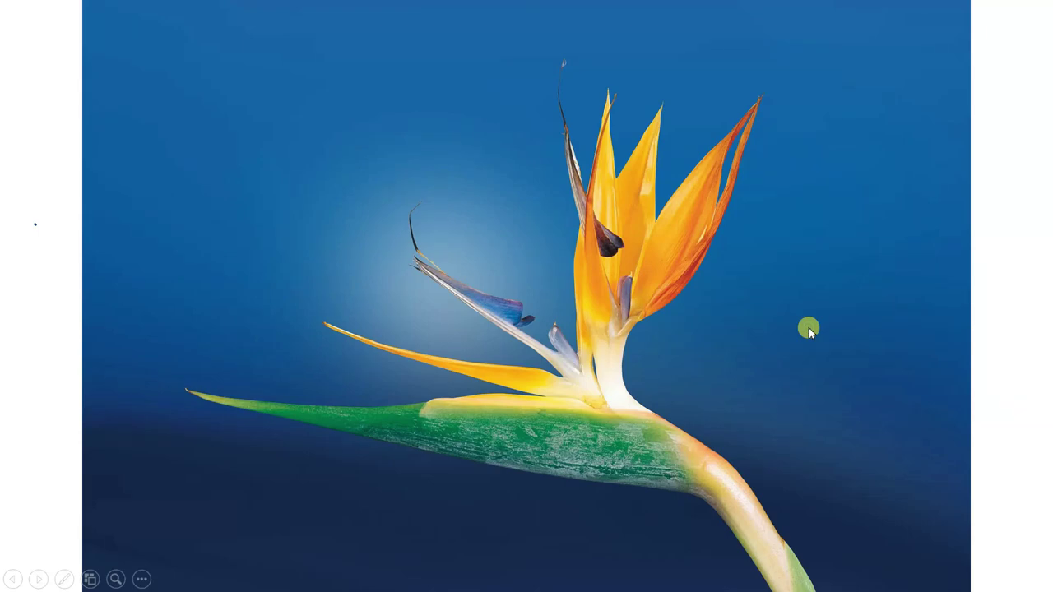
pyautogui.click(809, 330)
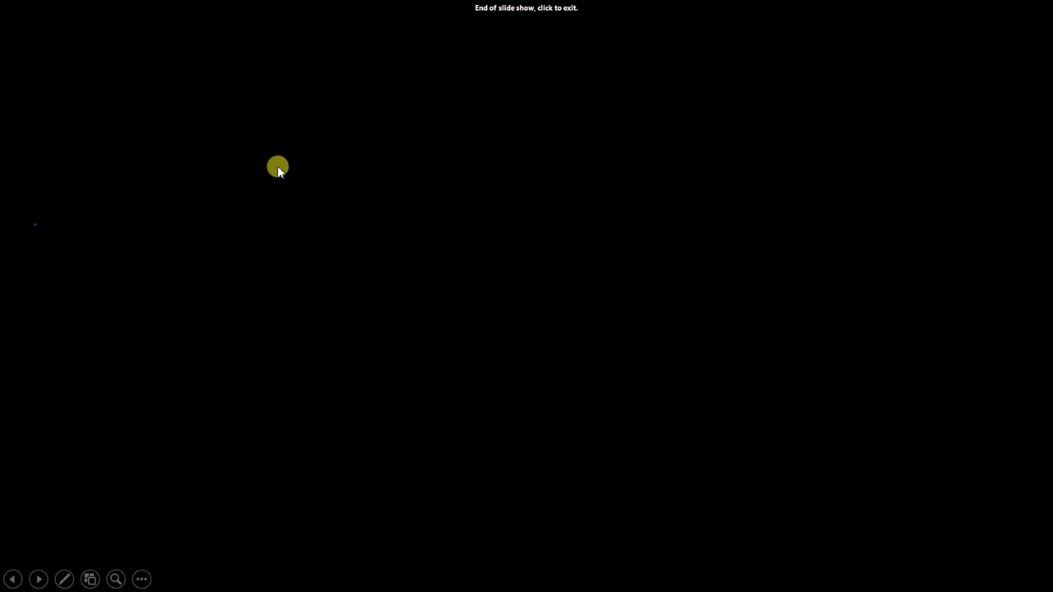
pyautogui.click(364, 227)
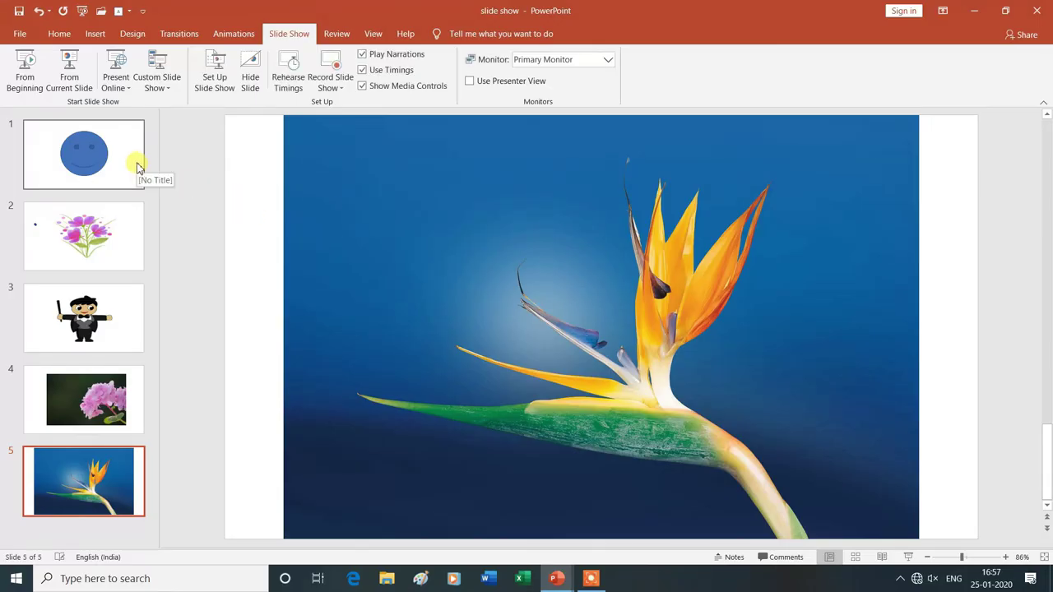